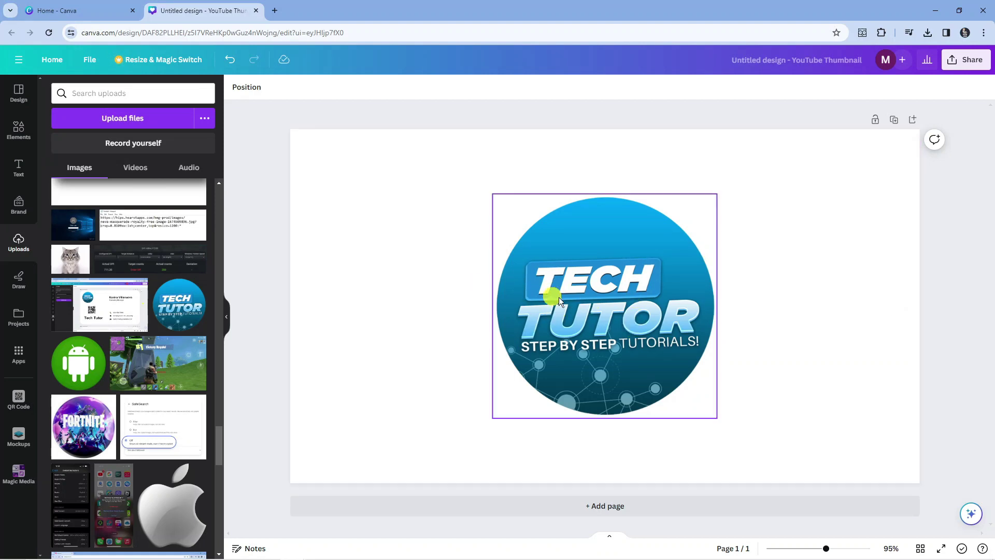
# Centre the Tech Tutor logo on the page and open its Link field
pyautogui.moveTo(559, 298); pyautogui.dragTo(548, 292)
pyautogui.moveTo(610, 268); pyautogui.dragTo(602, 312)
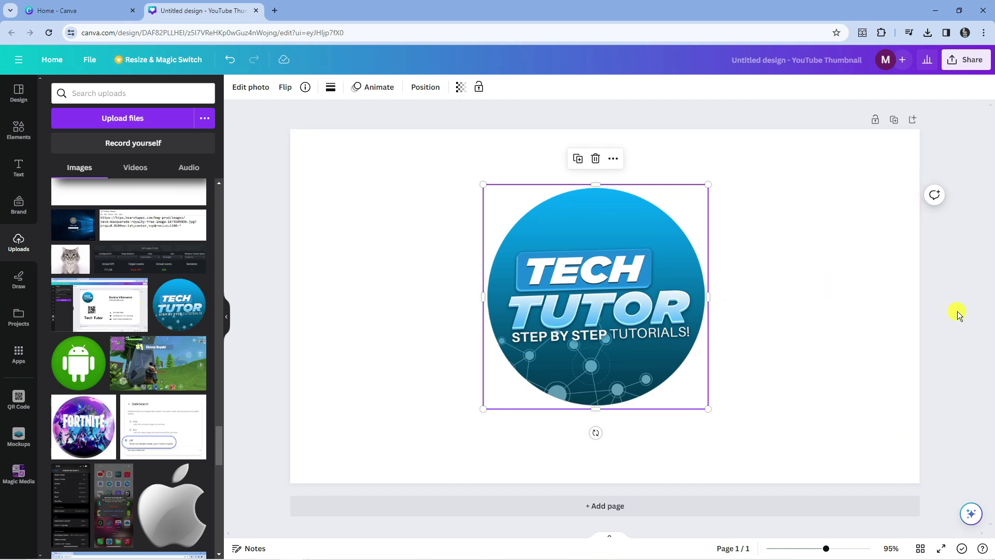
pyautogui.hotkey('ctrl', 'k')
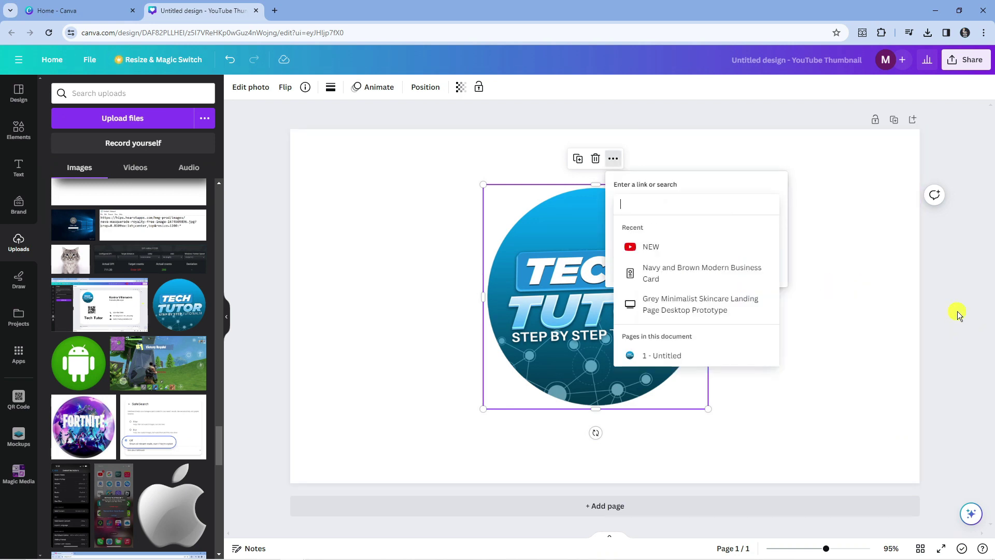
pyautogui.rightClick(571, 328)
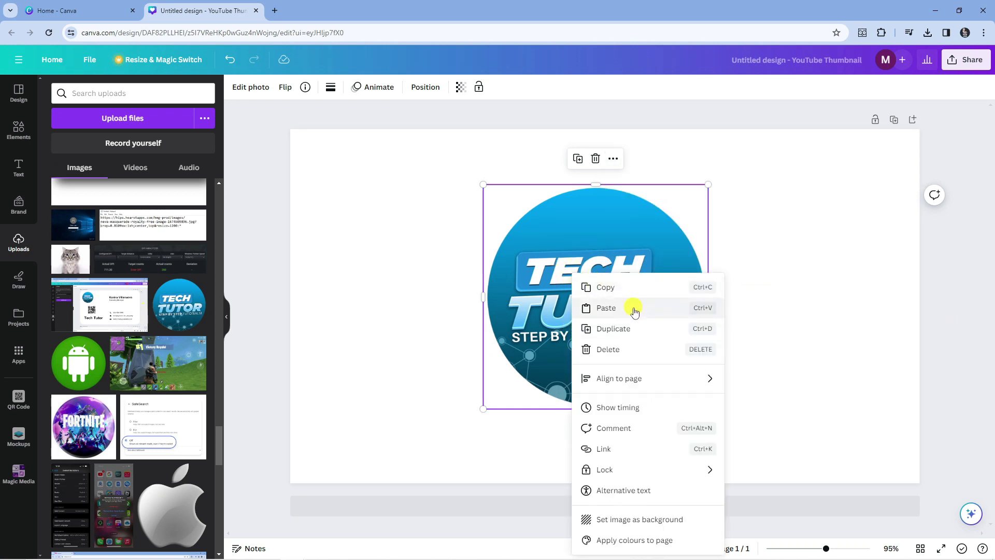
pyautogui.click(646, 450)
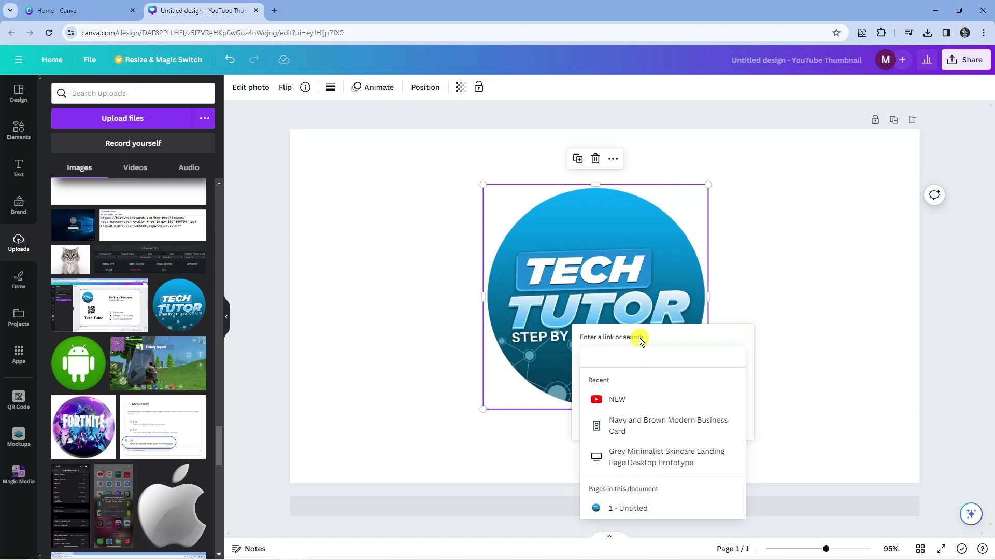
pyautogui.write('htt')
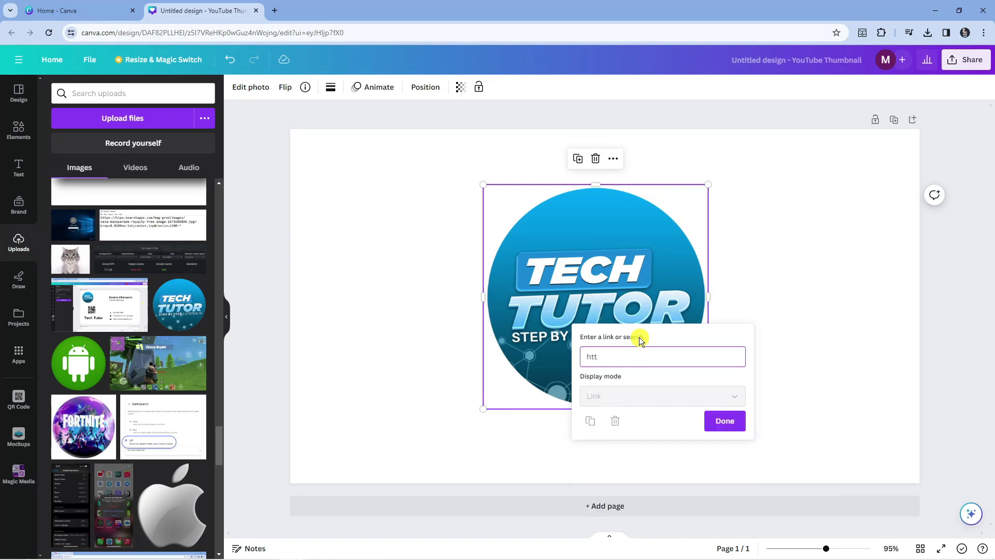
pyautogui.write('ps')
pyautogui.write('://')
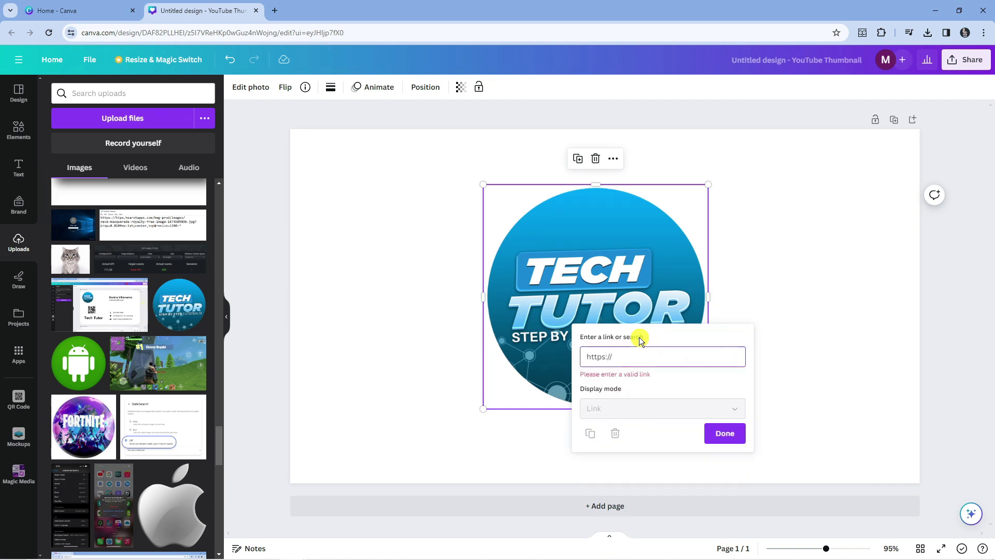
pyautogui.write('www.')
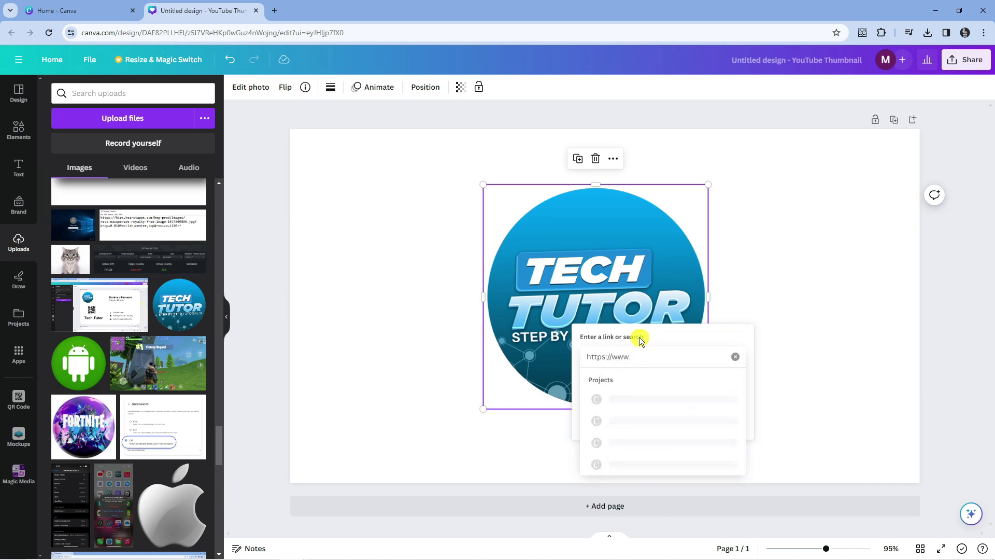
pyautogui.write('techtut')
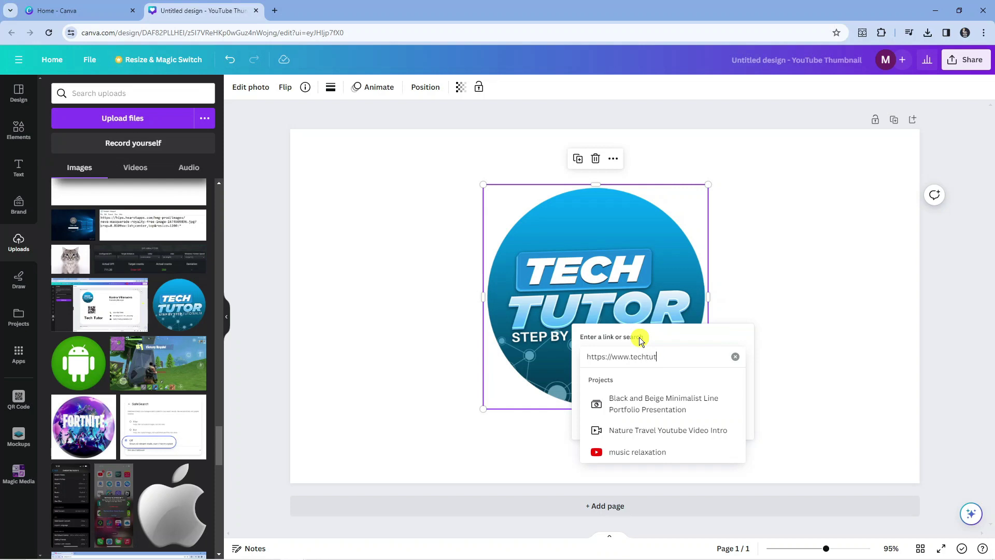
pyautogui.write('ortutor')
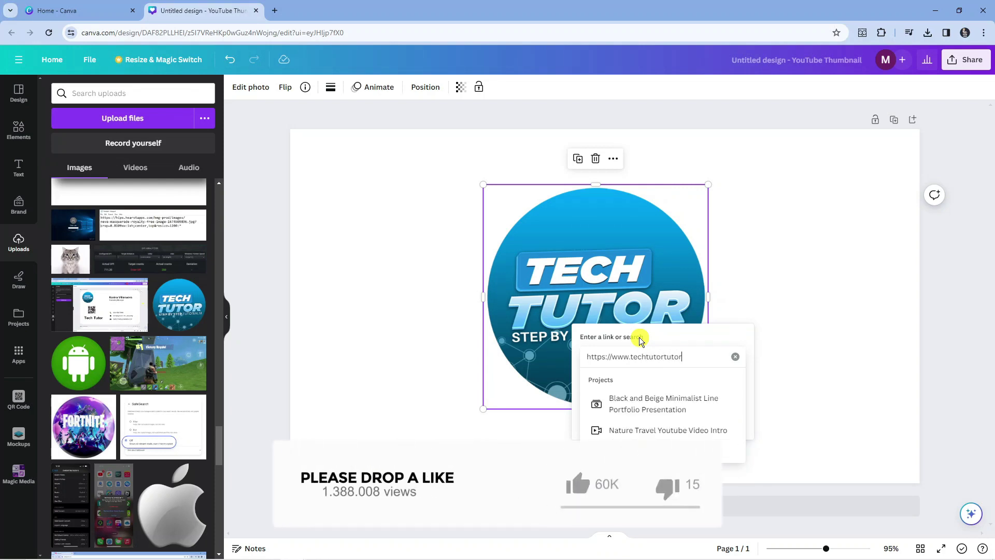
pyautogui.write('ials.c')
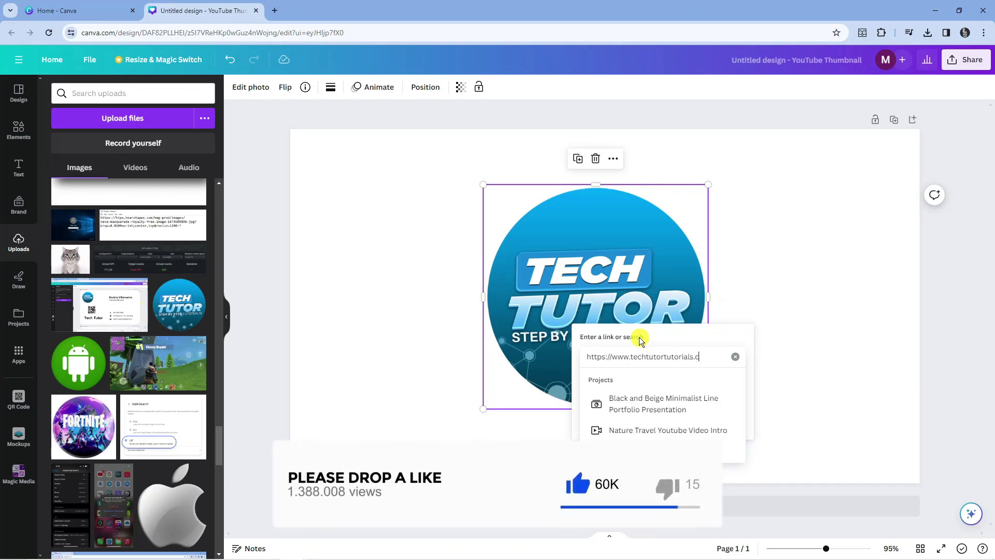
pyautogui.write('om')
pyautogui.press('Return')
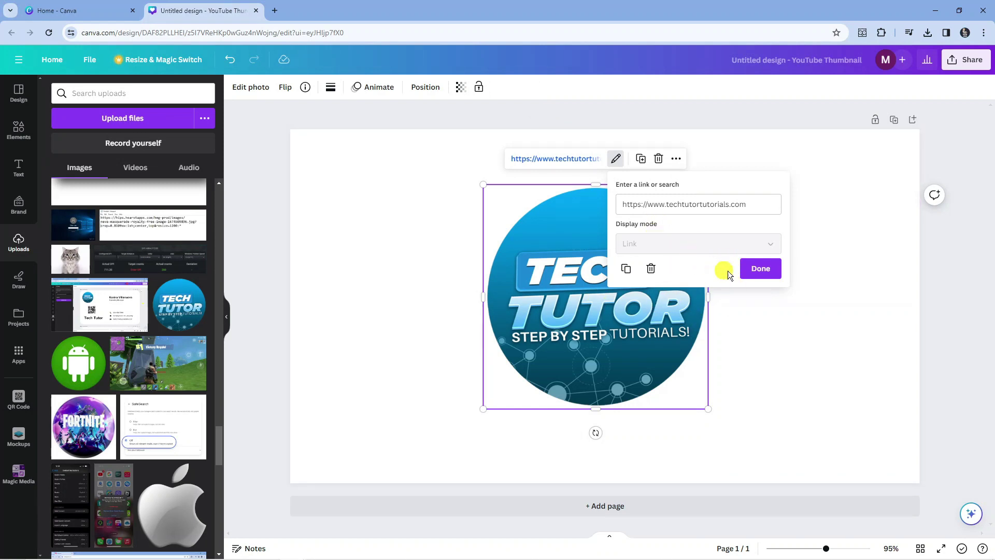
pyautogui.click(754, 269)
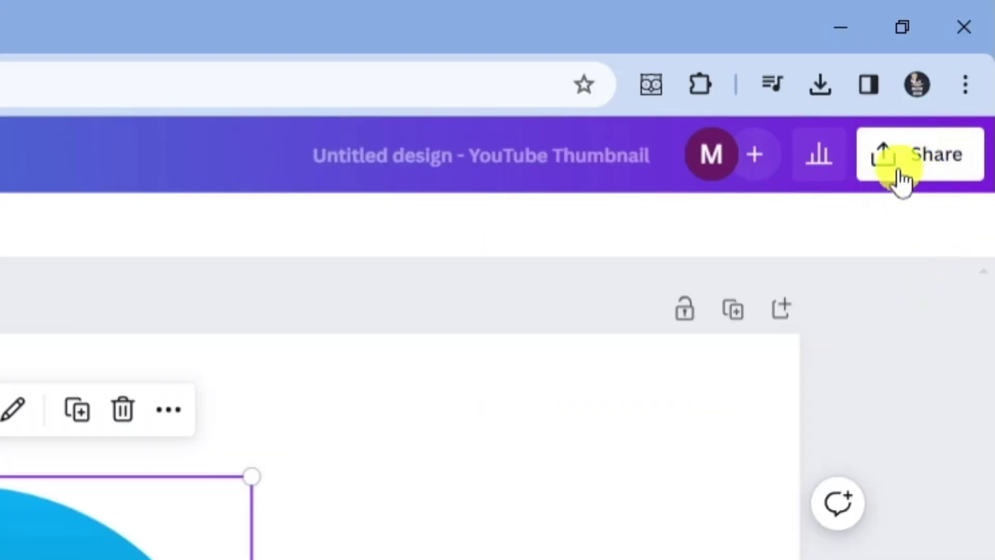
# Create a live Embed of the design, producing HTML embed code and a smart embed link
pyautogui.click(894, 179)
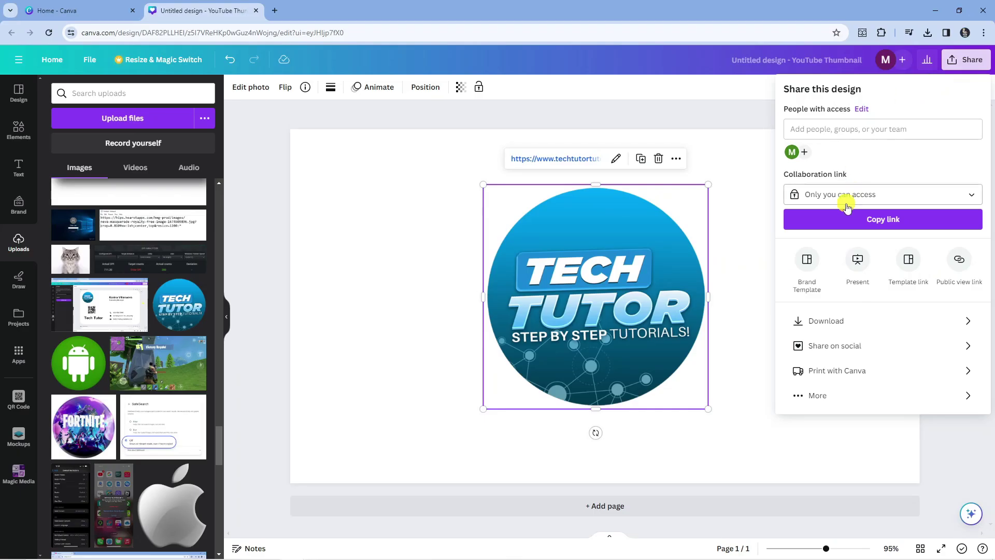
pyautogui.click(833, 396)
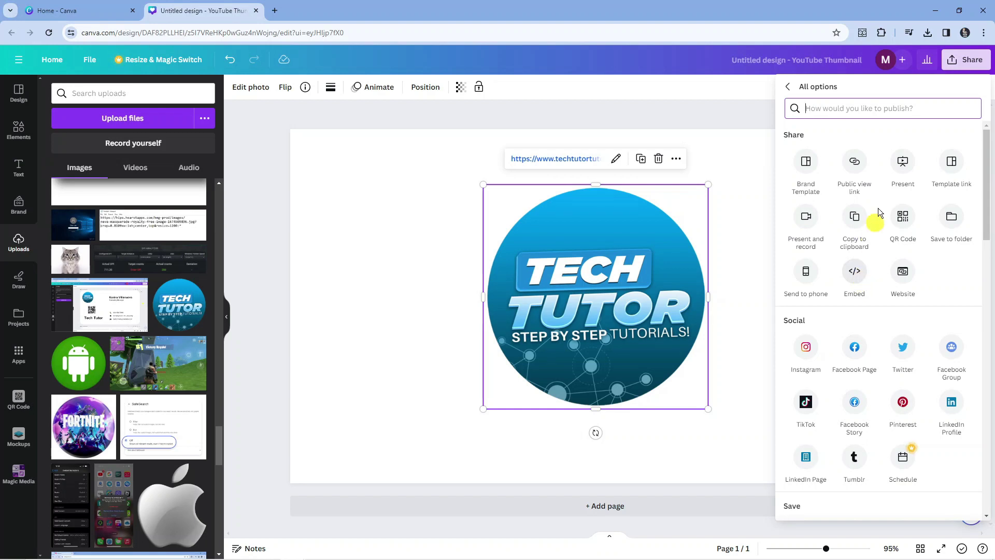
pyautogui.write('em')
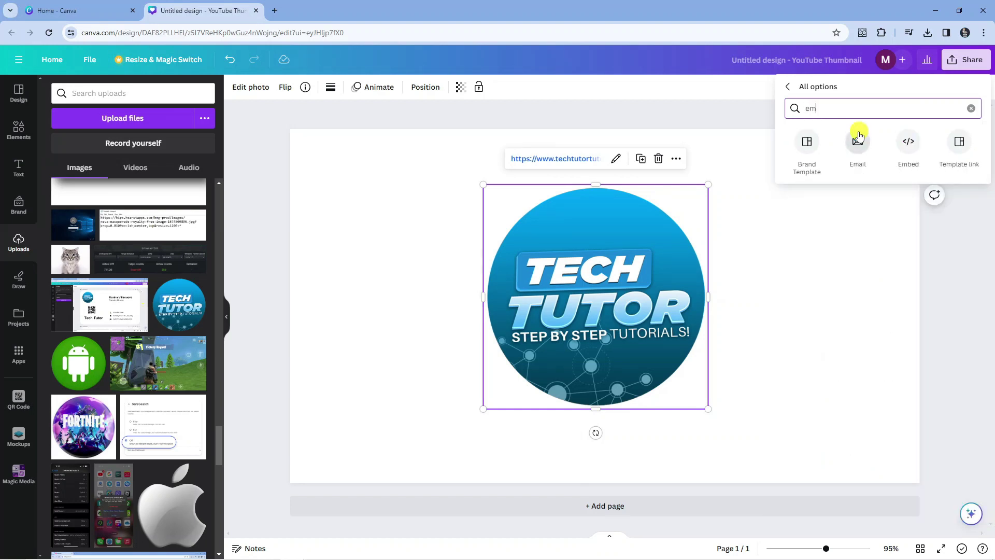
pyautogui.write('bed')
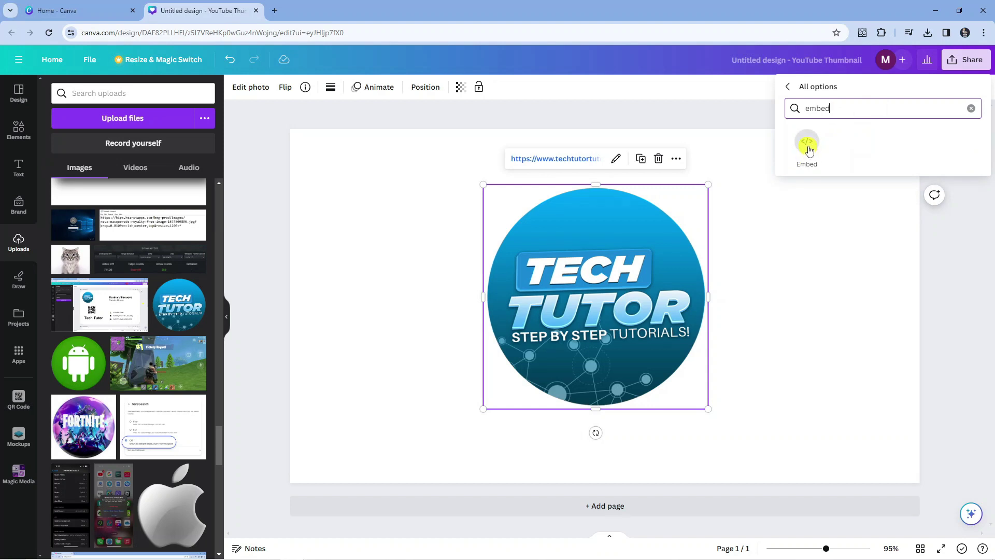
pyautogui.click(809, 146)
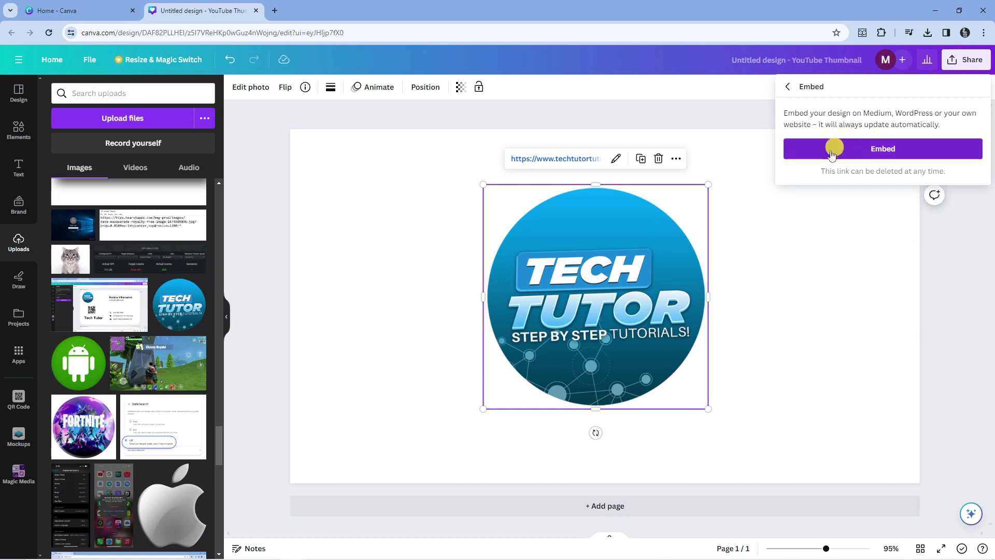
pyautogui.click(878, 148)
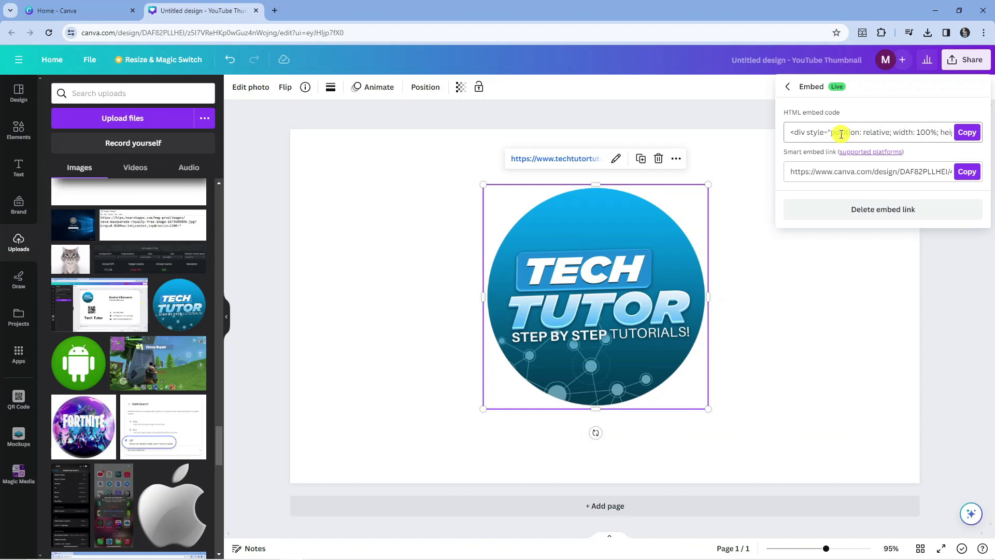
# Close the embed panel and download the design as a PDF Print file
pyautogui.click(736, 129)
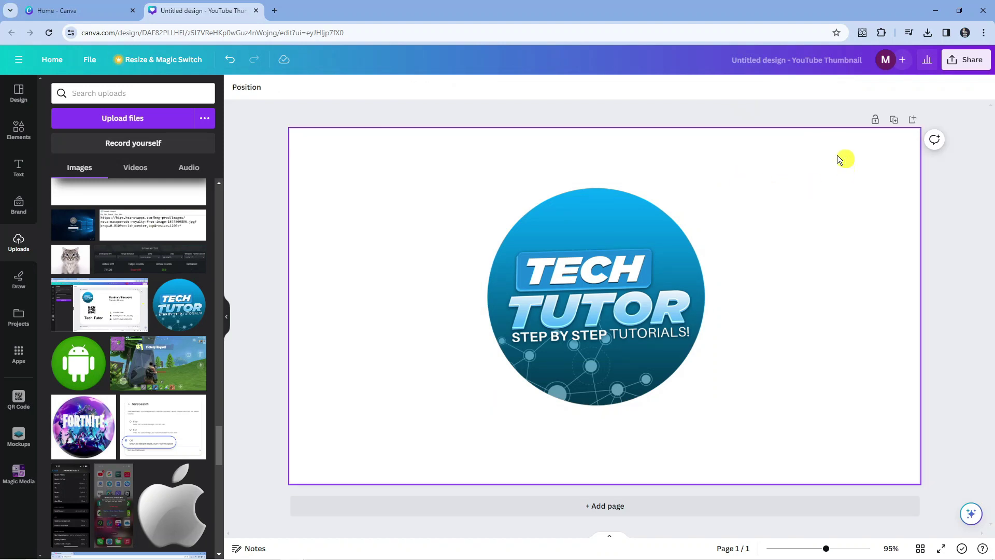
pyautogui.click(976, 68)
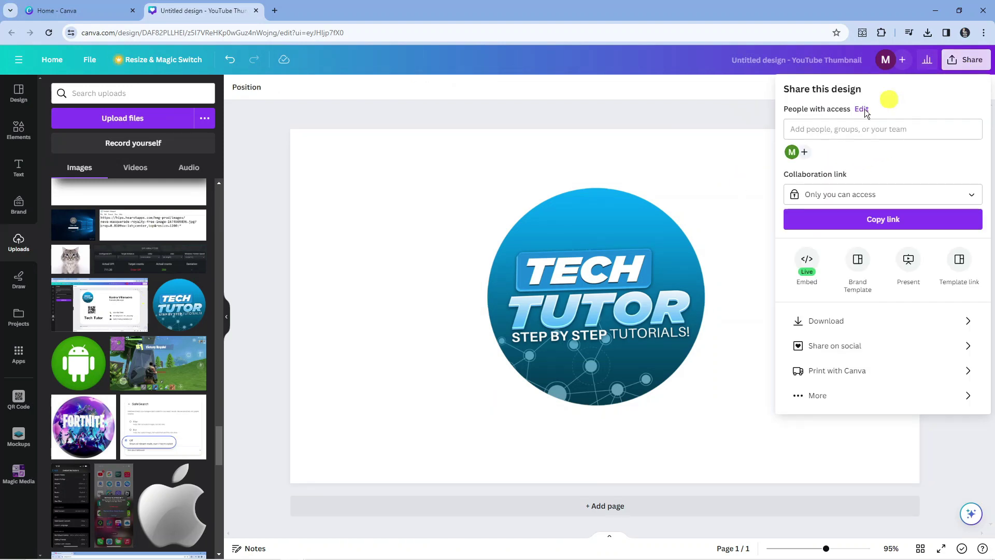
pyautogui.click(830, 321)
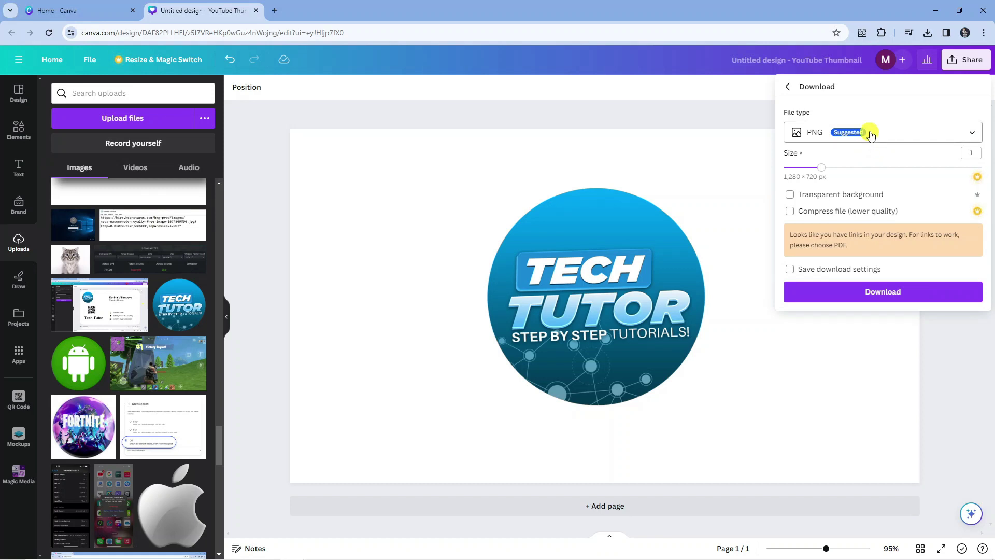
pyautogui.click(871, 135)
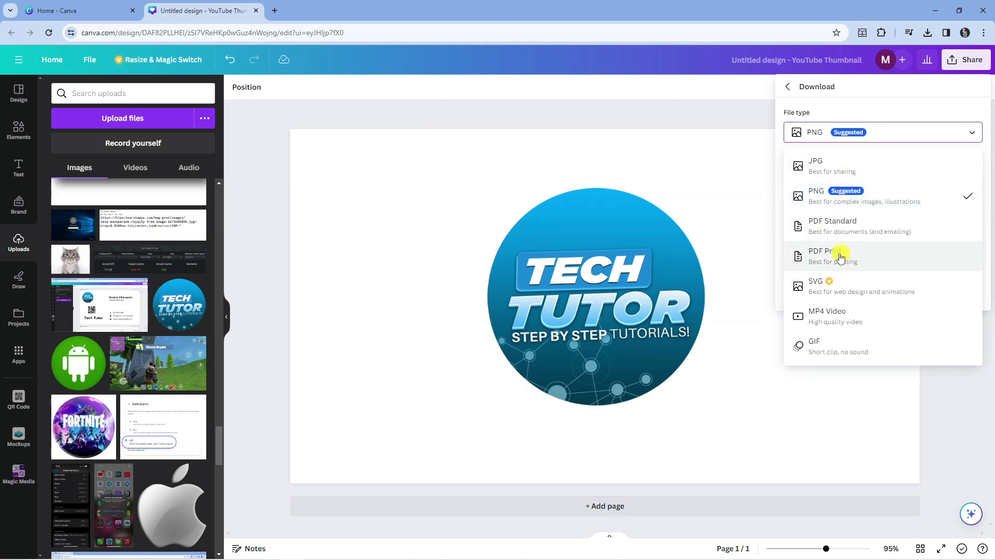
pyautogui.click(843, 257)
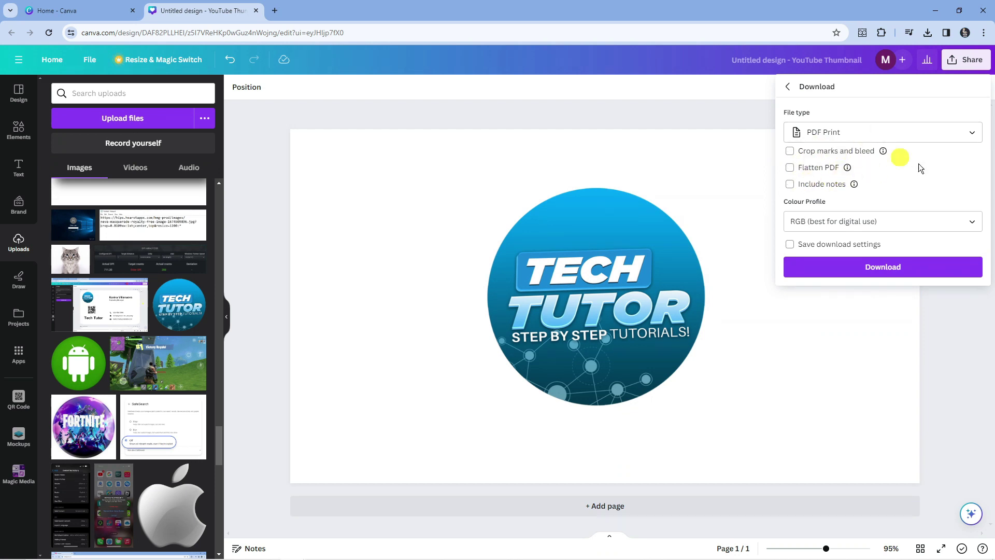
pyautogui.click(877, 266)
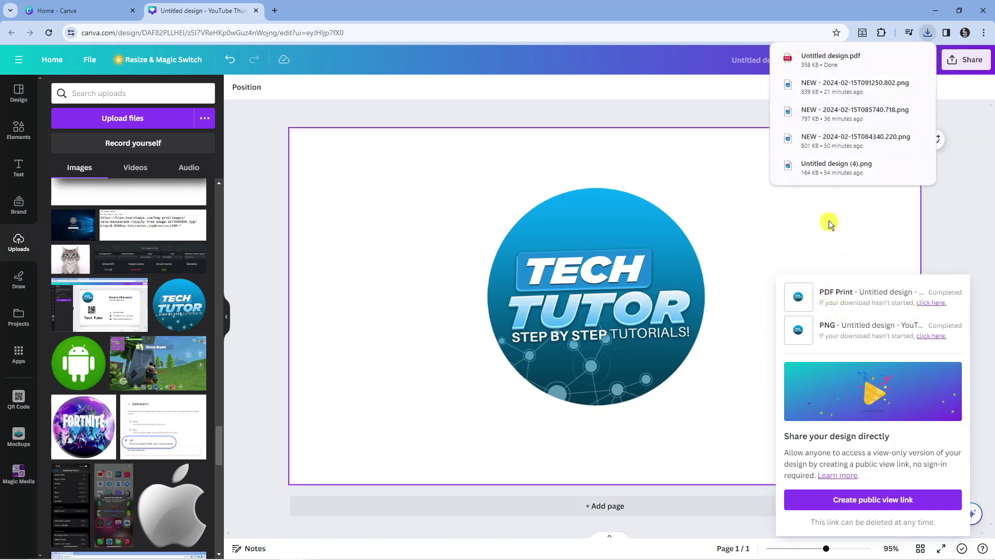
# Open the downloaded PDF and follow the logo's link to the Tech Tutor tutorials site
pyautogui.click(805, 62)
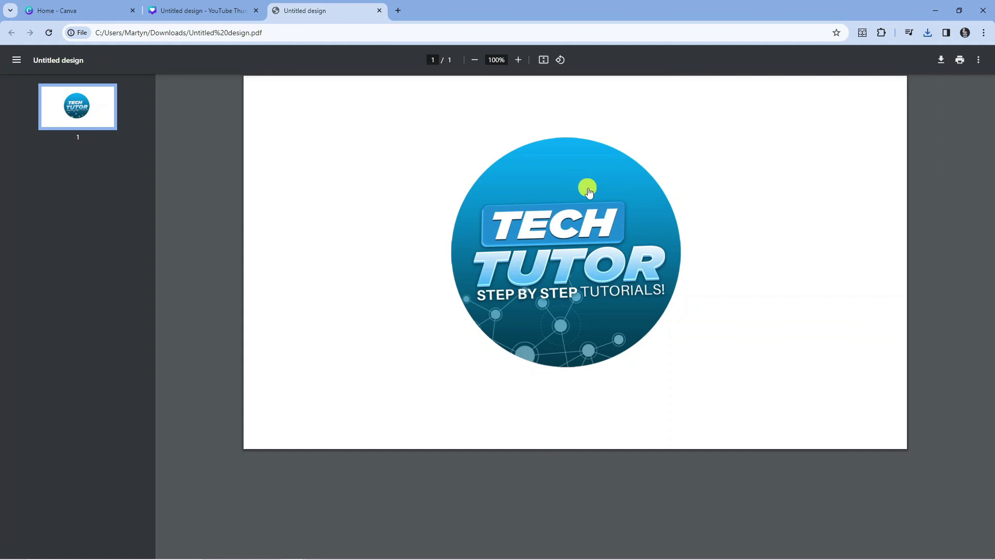
pyautogui.click(575, 254)
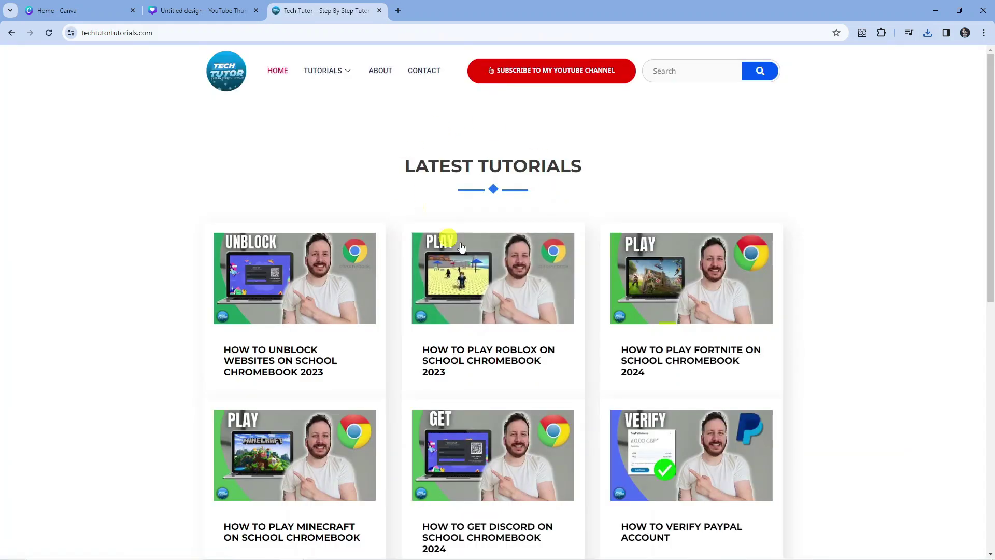